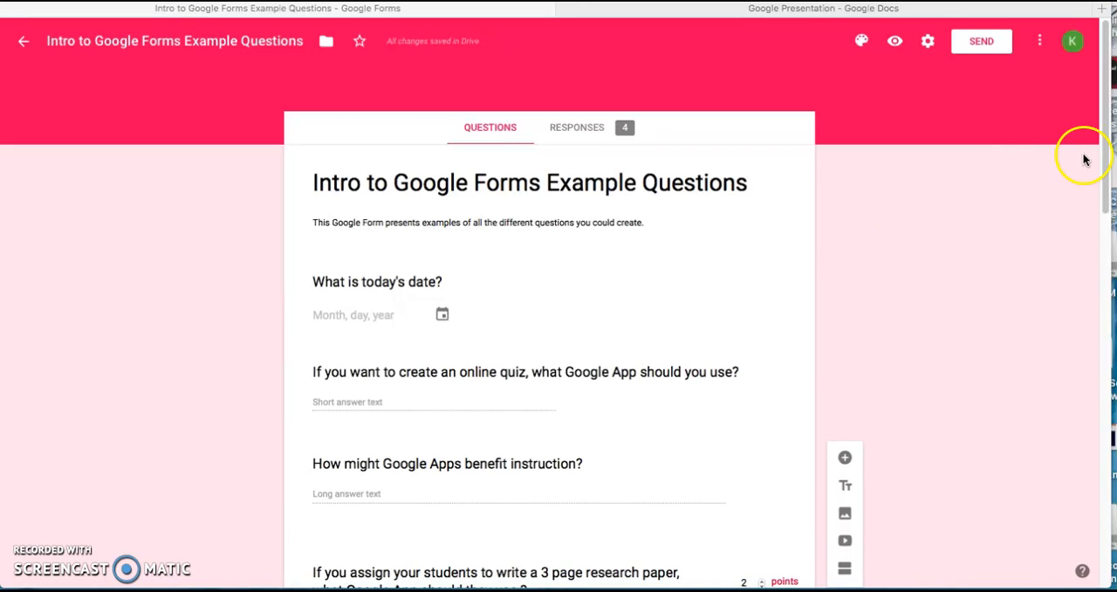
- Add a new section after the form's last question about creating a slideshow presentation
{"action": "left_click_drag", "start_coordinate": [1106, 135], "coordinate": [1062, 543]}
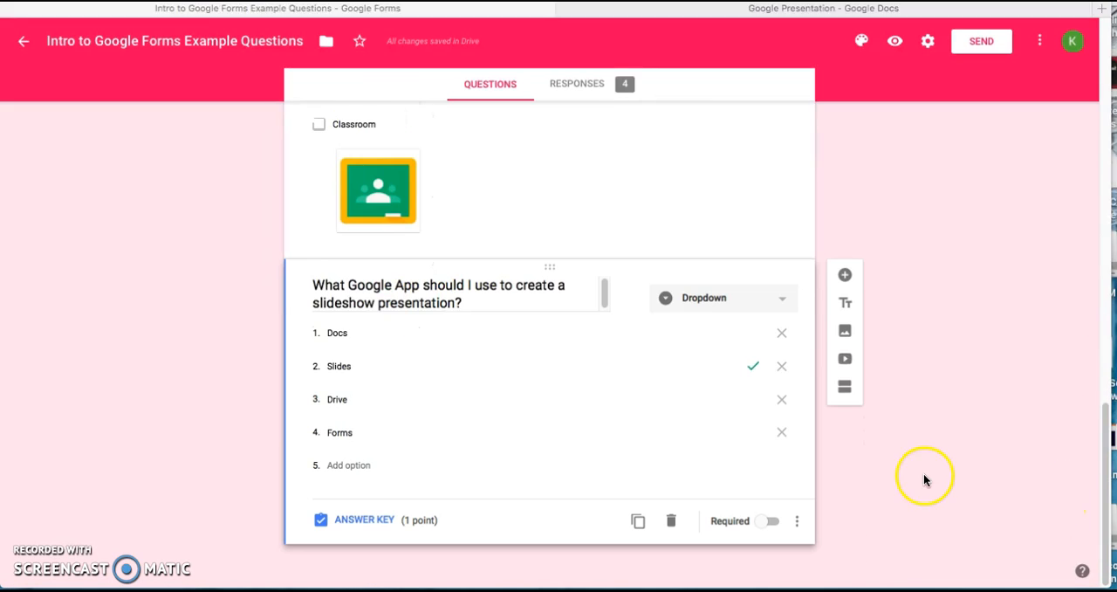
{"action": "left_click", "coordinate": [922, 472]}
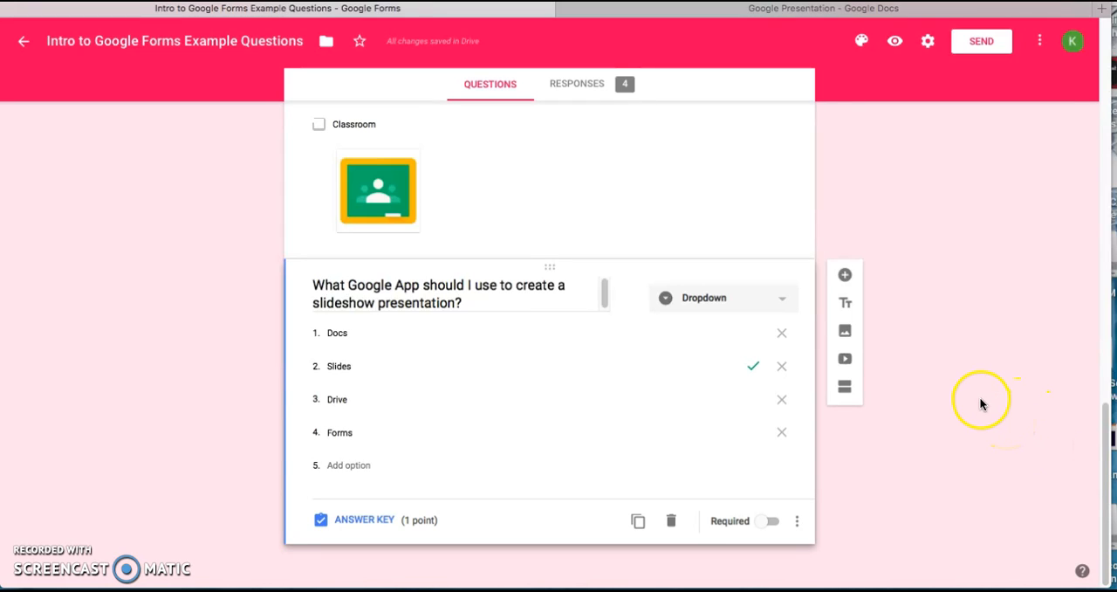
{"action": "left_click", "coordinate": [916, 313]}
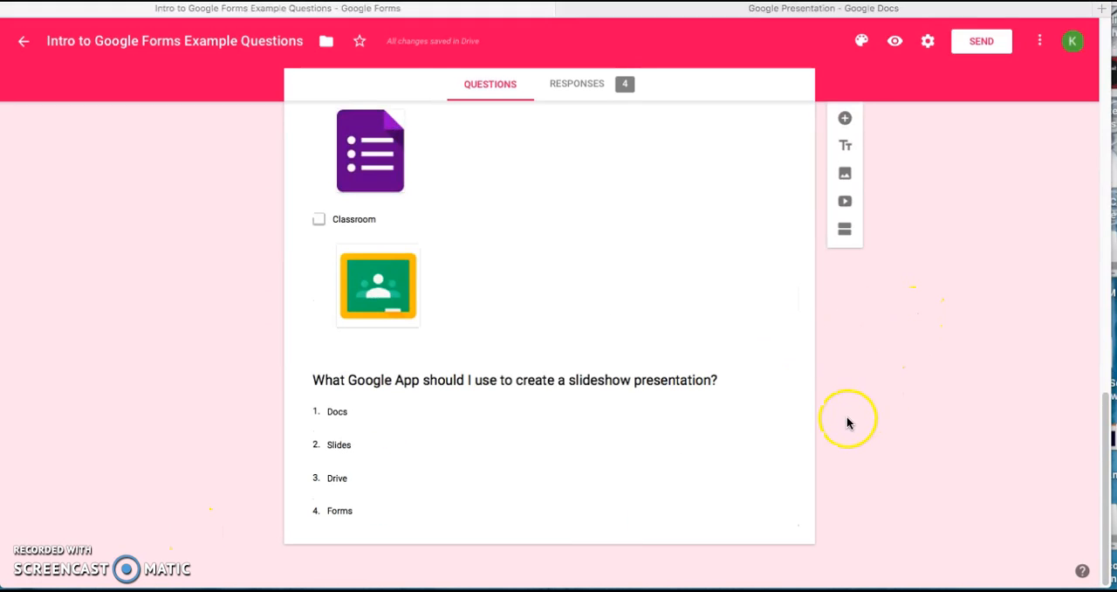
{"action": "left_click", "coordinate": [717, 452]}
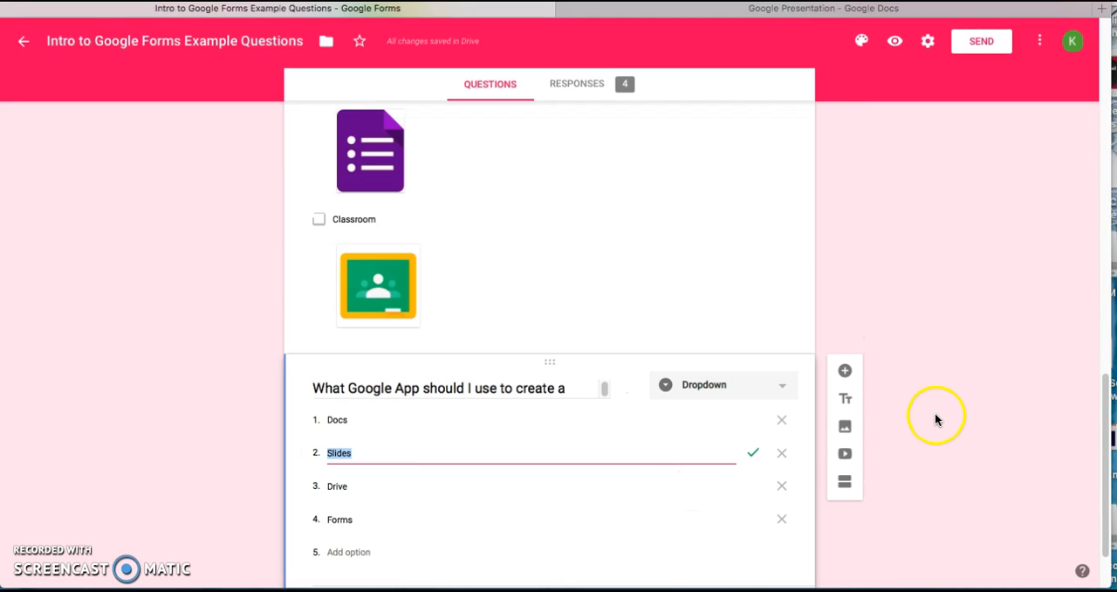
{"action": "left_click_drag", "start_coordinate": [1107, 537], "coordinate": [1106, 566]}
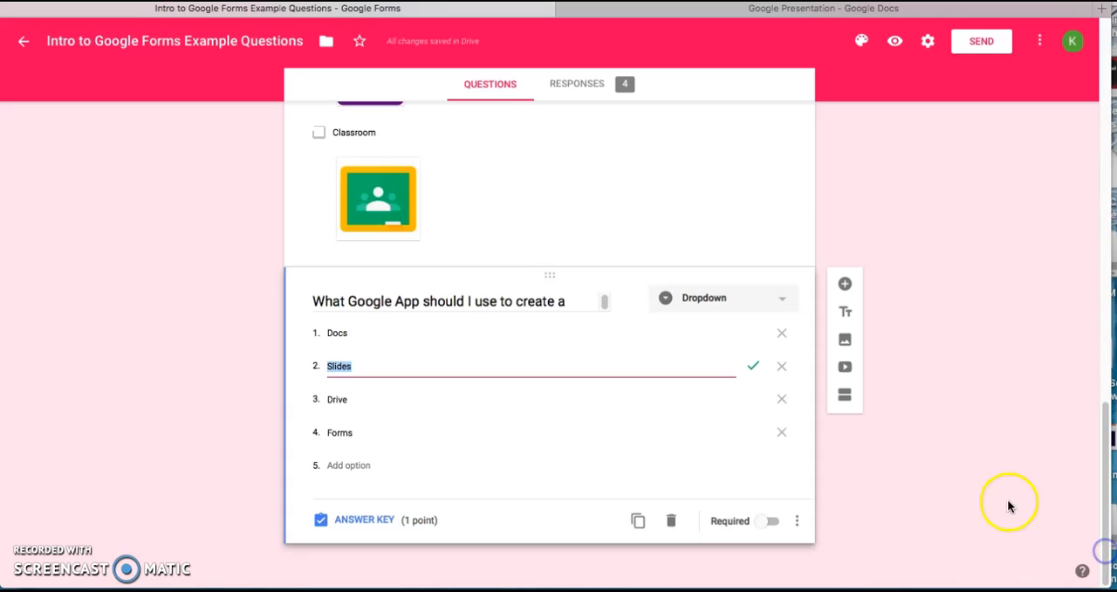
{"action": "left_click", "coordinate": [845, 397]}
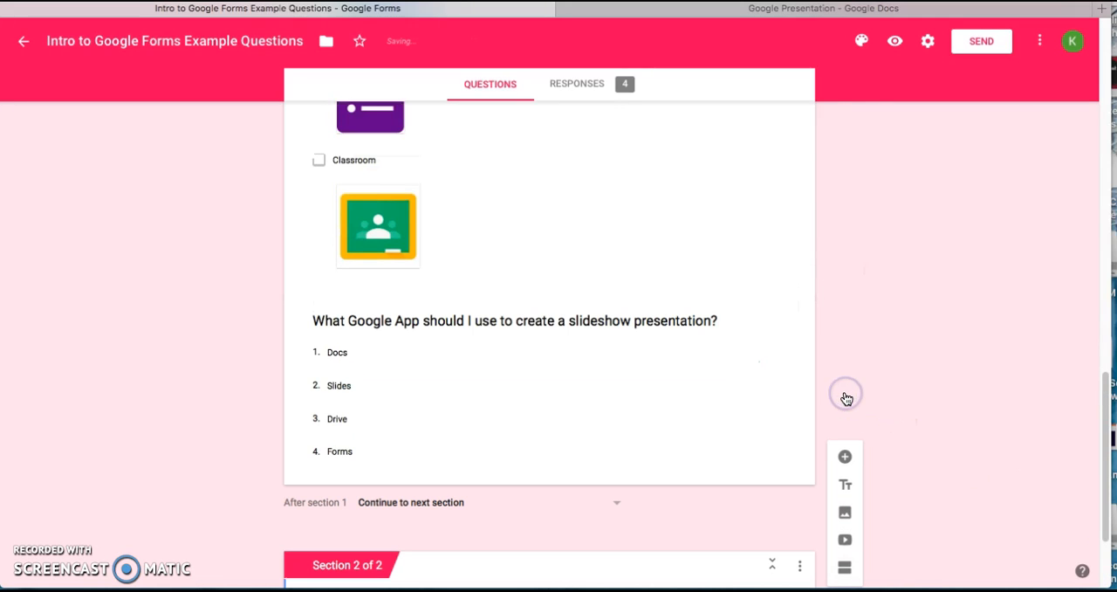
{"action": "left_click_drag", "start_coordinate": [1105, 378], "coordinate": [1098, 458]}
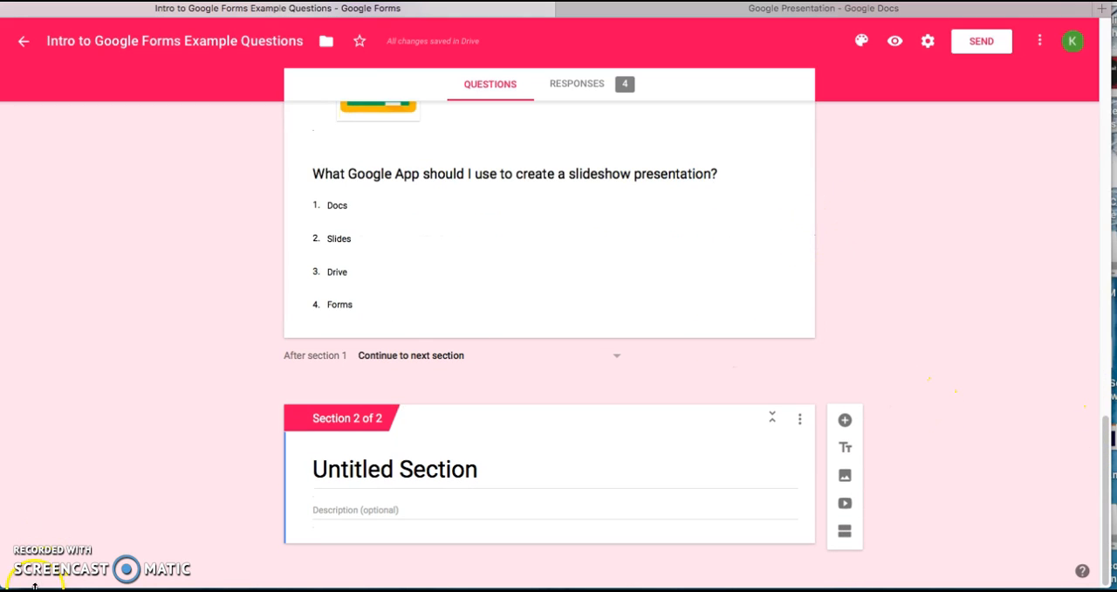
{"action": "left_click", "coordinate": [77, 565]}
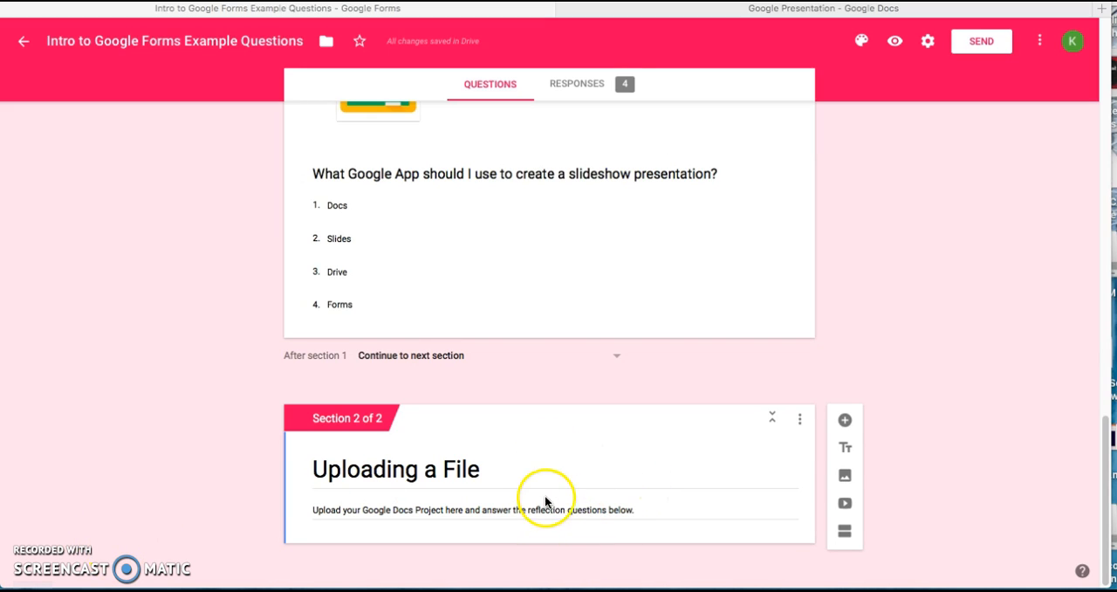
- Add a File upload question to the "Uploading a File" section and allow respondents to upload files to Drive
{"action": "left_click", "coordinate": [845, 422]}
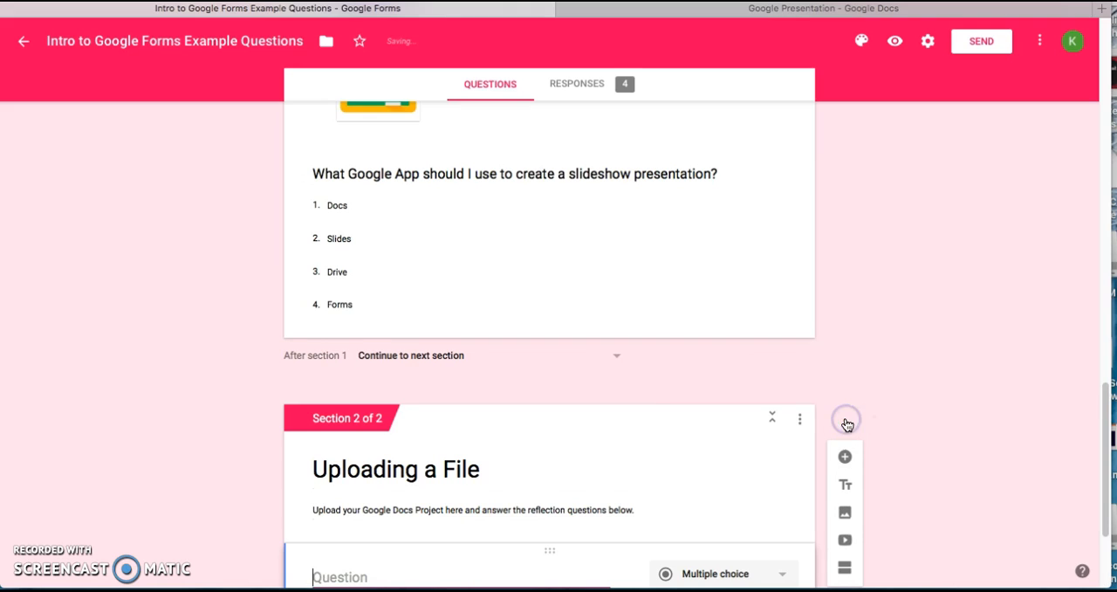
{"action": "left_click_drag", "start_coordinate": [1105, 448], "coordinate": [1102, 508]}
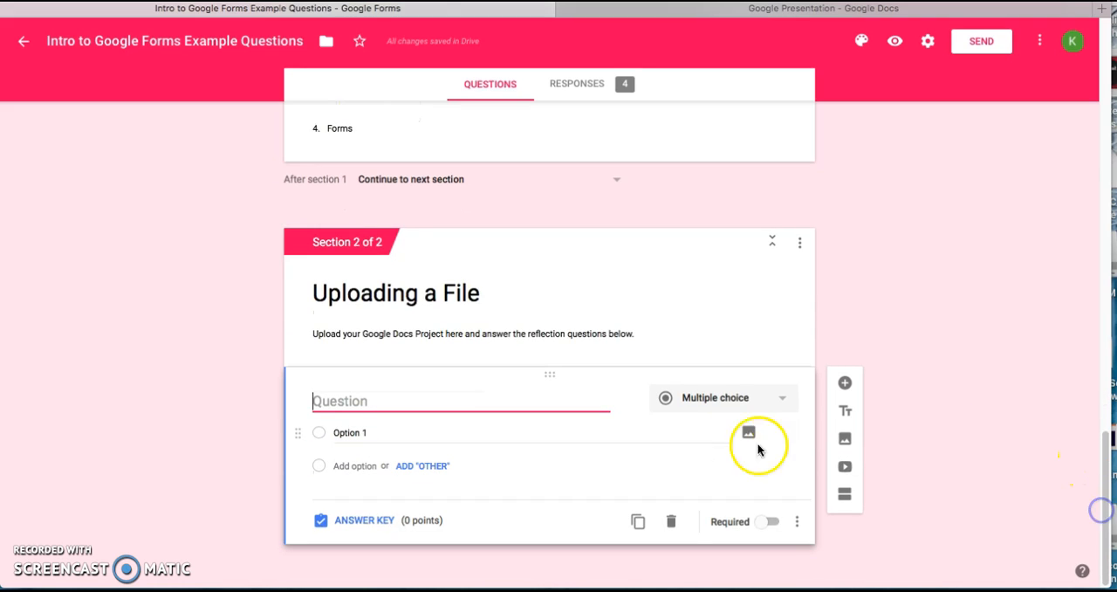
{"action": "left_click", "coordinate": [725, 405]}
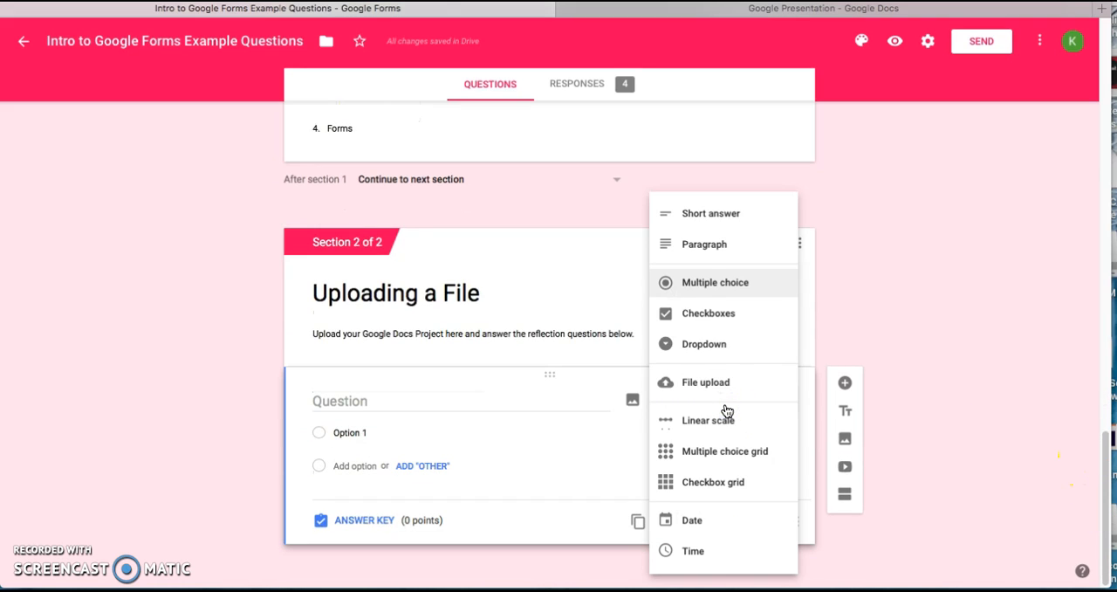
{"action": "left_click", "coordinate": [694, 382]}
{"action": "left_click", "coordinate": [268, 500]}
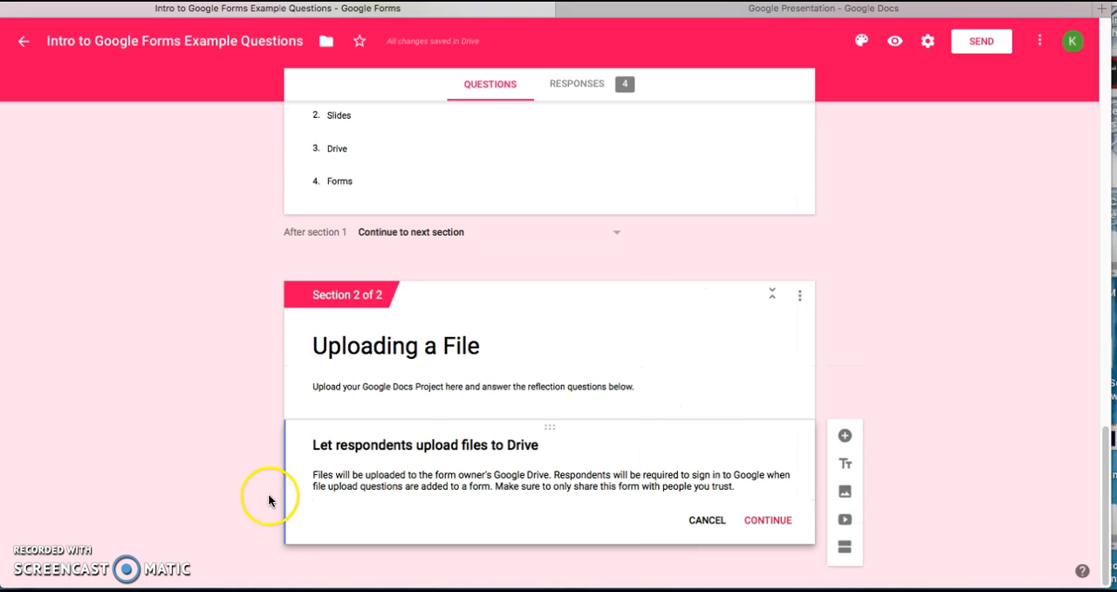
{"action": "left_click", "coordinate": [760, 516]}
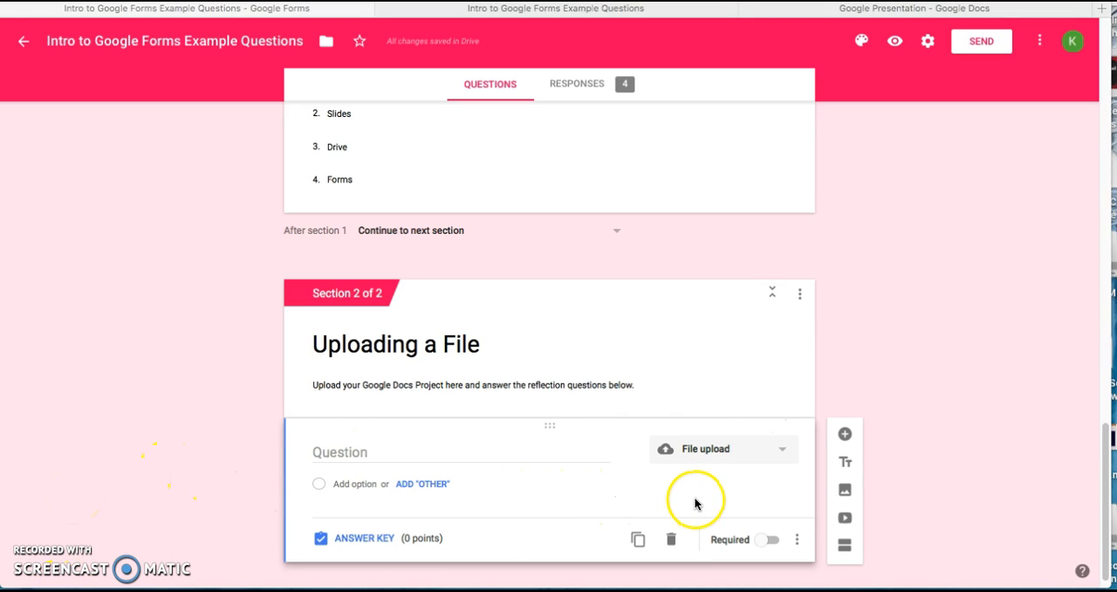
- Add a required Short answer question titled "Reflection" below the file upload question
{"action": "left_click", "coordinate": [845, 436]}
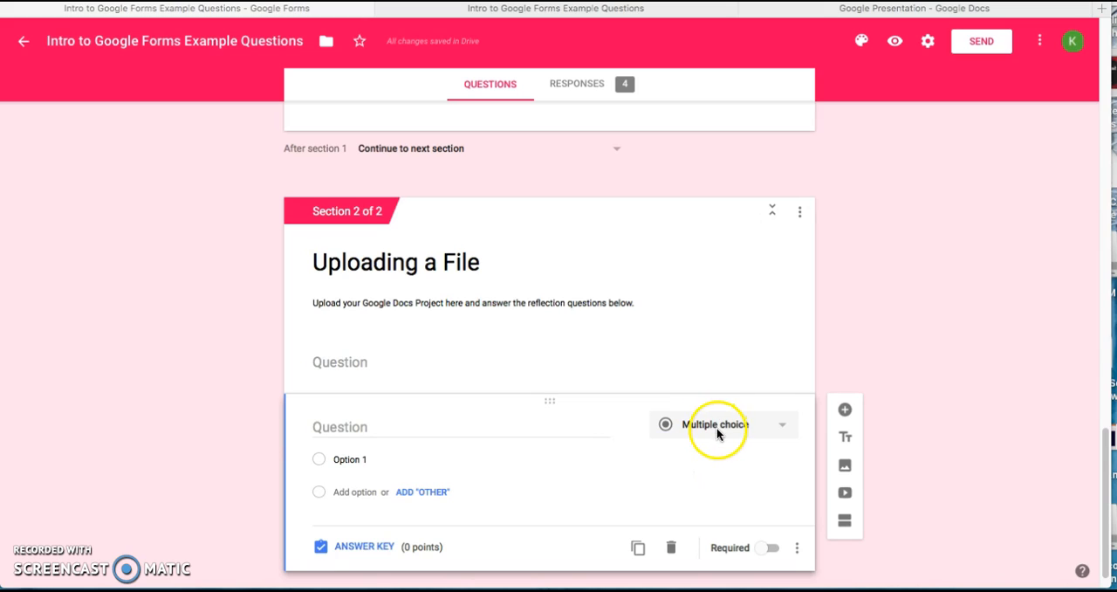
{"action": "left_click", "coordinate": [780, 426]}
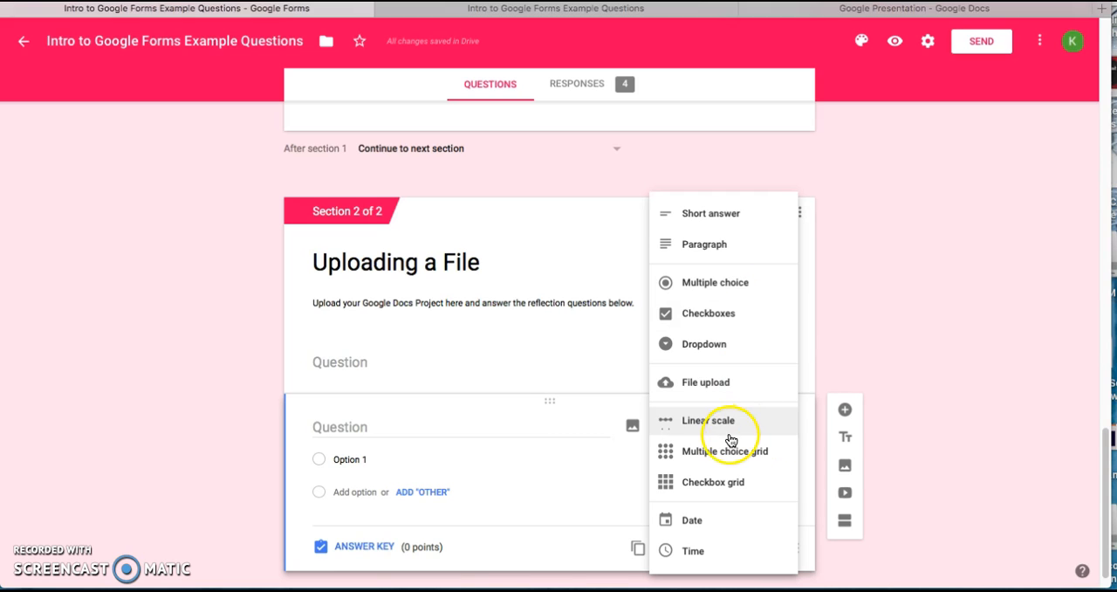
{"action": "left_click", "coordinate": [730, 216]}
{"action": "left_click", "coordinate": [372, 429]}
{"action": "left_click", "coordinate": [372, 429]}
{"action": "type", "text": "Reflection"}
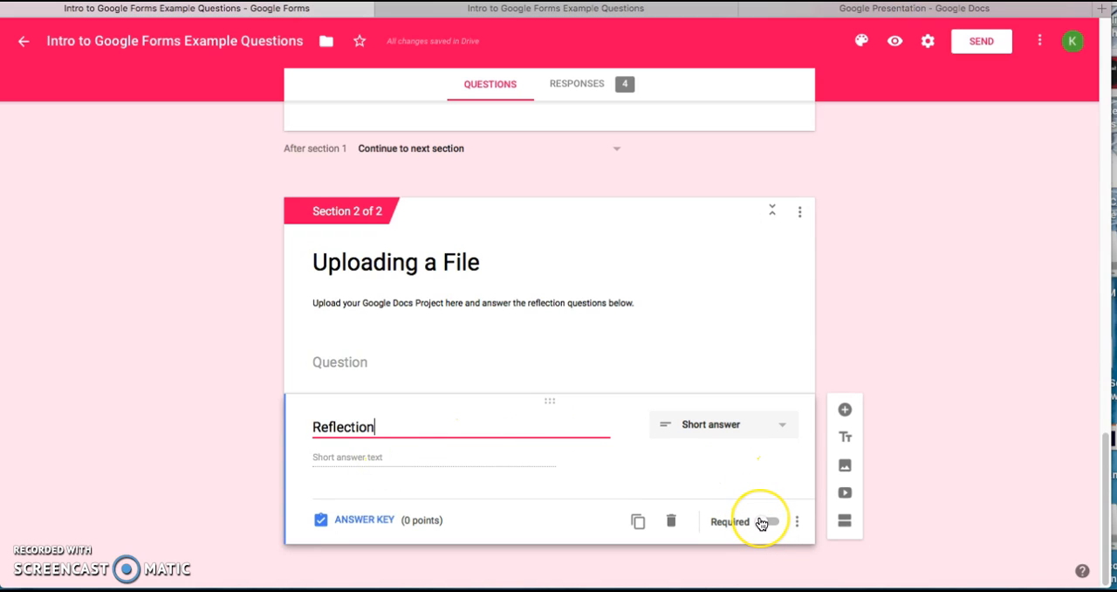
{"action": "left_click", "coordinate": [767, 522]}
{"action": "left_click", "coordinate": [694, 473]}
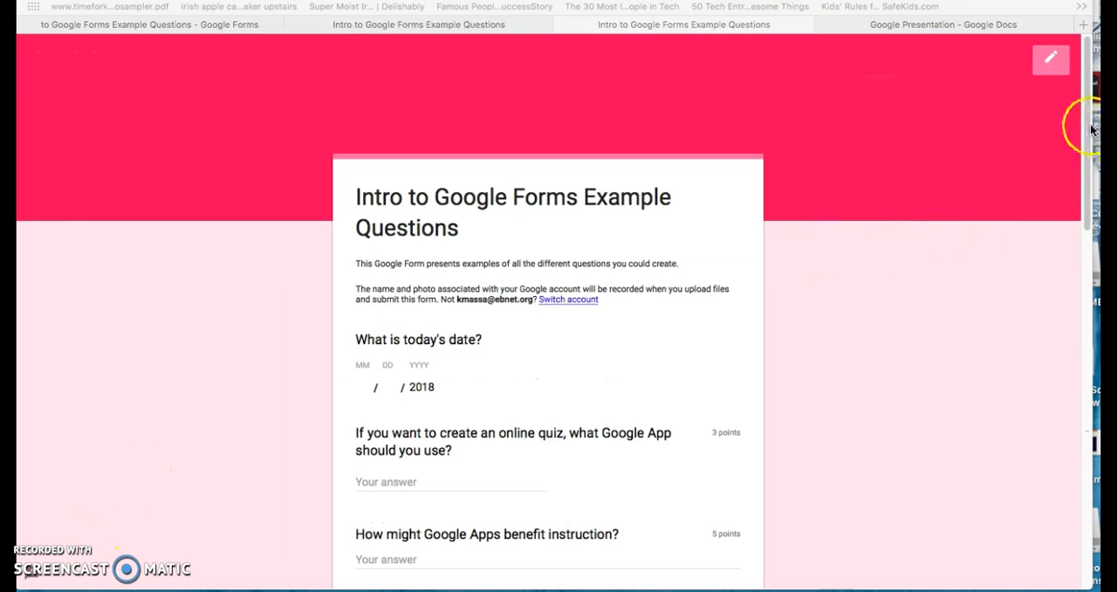
- Go through the form preview to its "Uploading a File" section and check the questions there
{"action": "left_click_drag", "start_coordinate": [1079, 145], "coordinate": [1080, 529]}
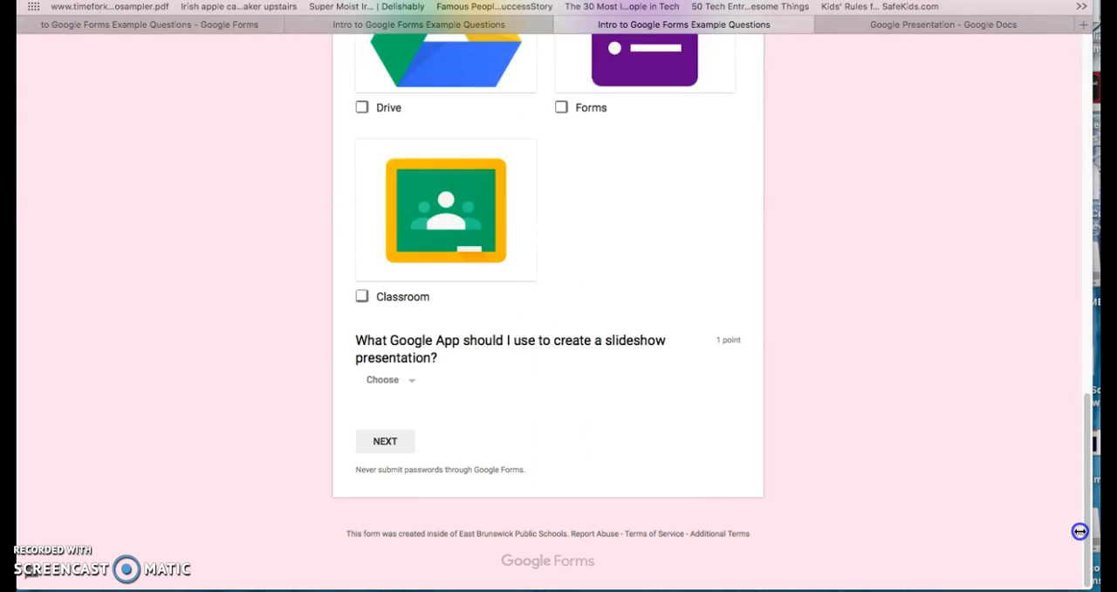
{"action": "left_click", "coordinate": [390, 449]}
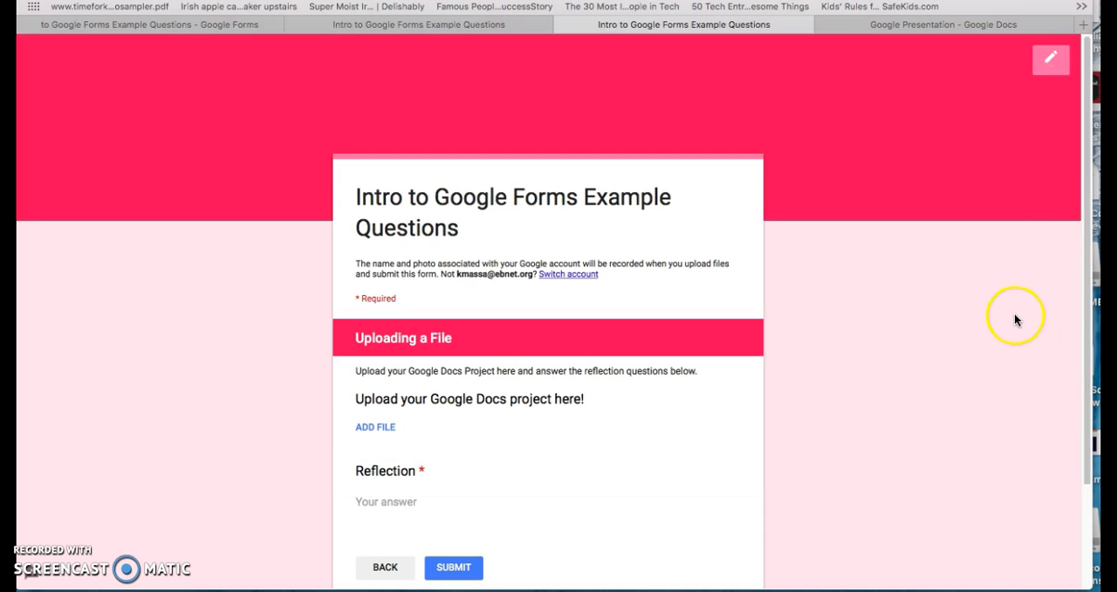
{"action": "left_click", "coordinate": [1086, 241]}
{"action": "left_click_drag", "start_coordinate": [1085, 242], "coordinate": [1085, 312]}
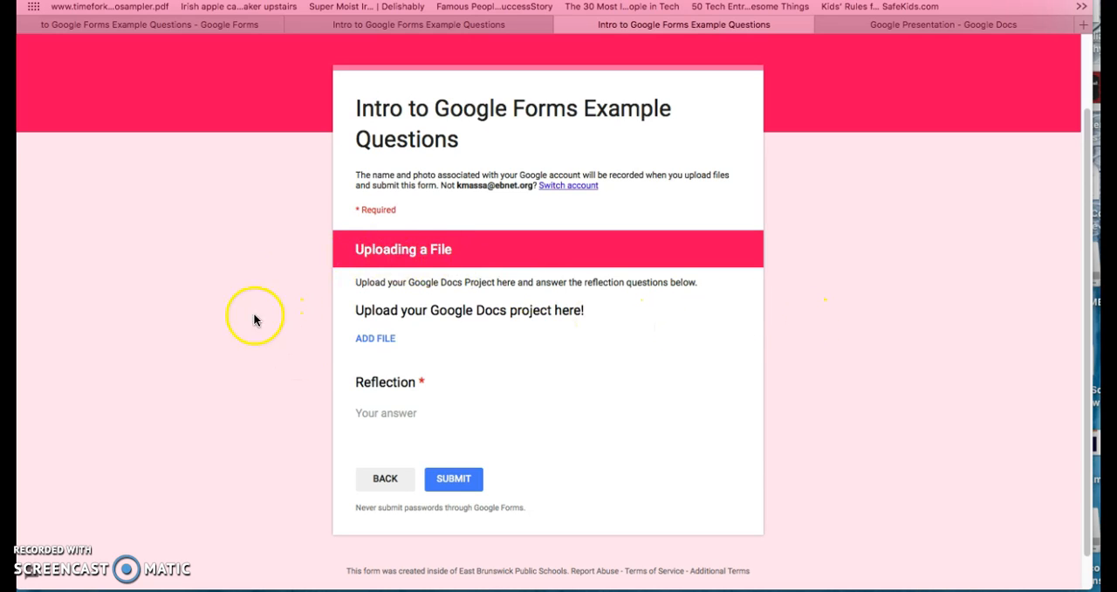
- Examine the computer and My Drive sources for adding a file, cancel without choosing one, and check the Reflection answer field
{"action": "left_click", "coordinate": [376, 343]}
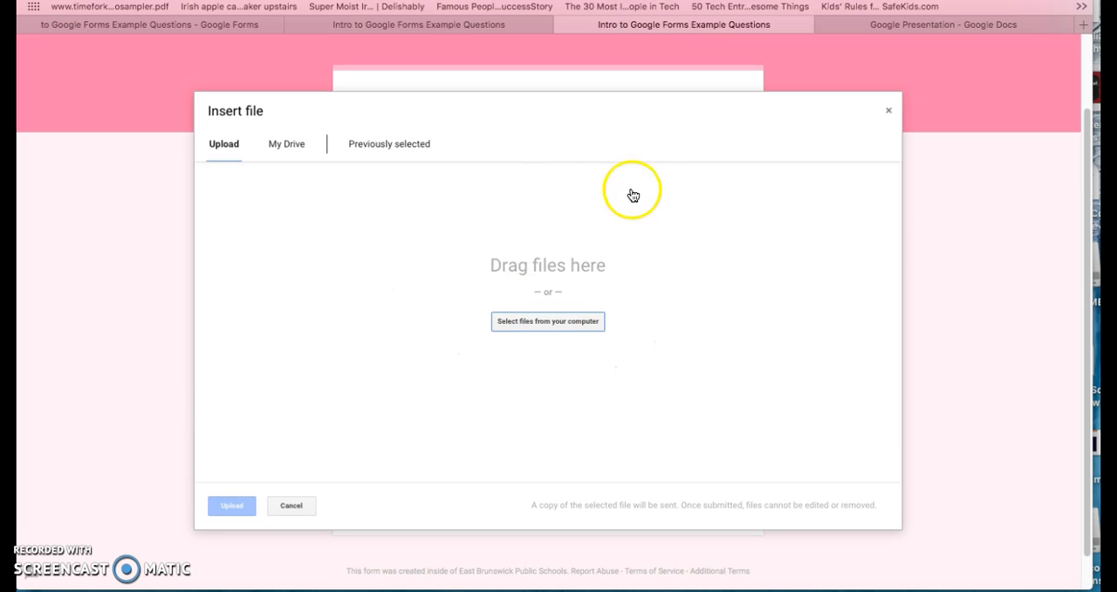
{"action": "left_click", "coordinate": [550, 322]}
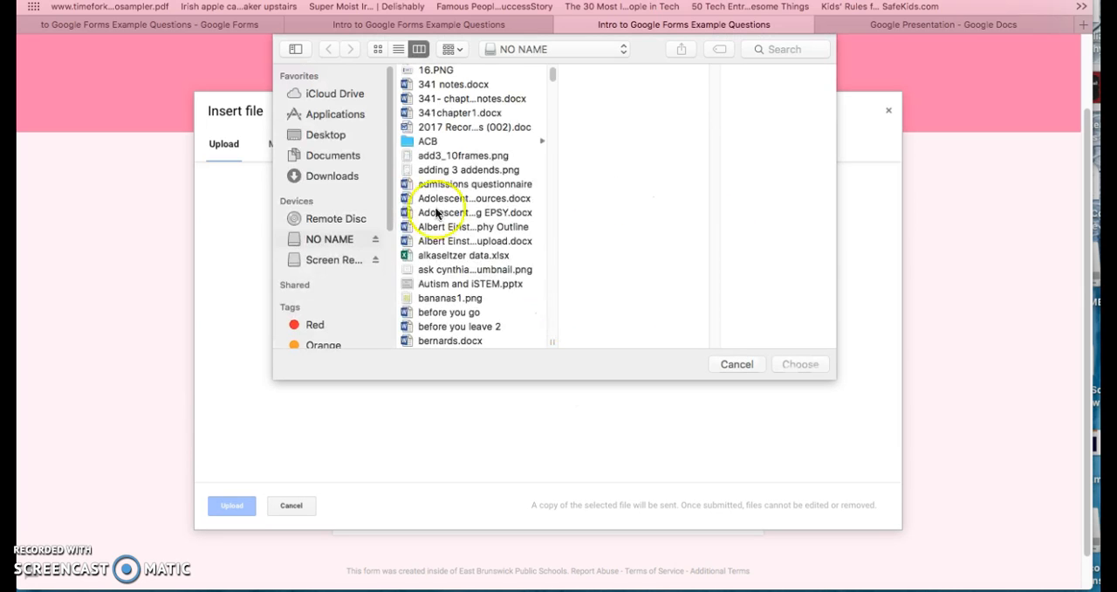
{"action": "left_click", "coordinate": [736, 364]}
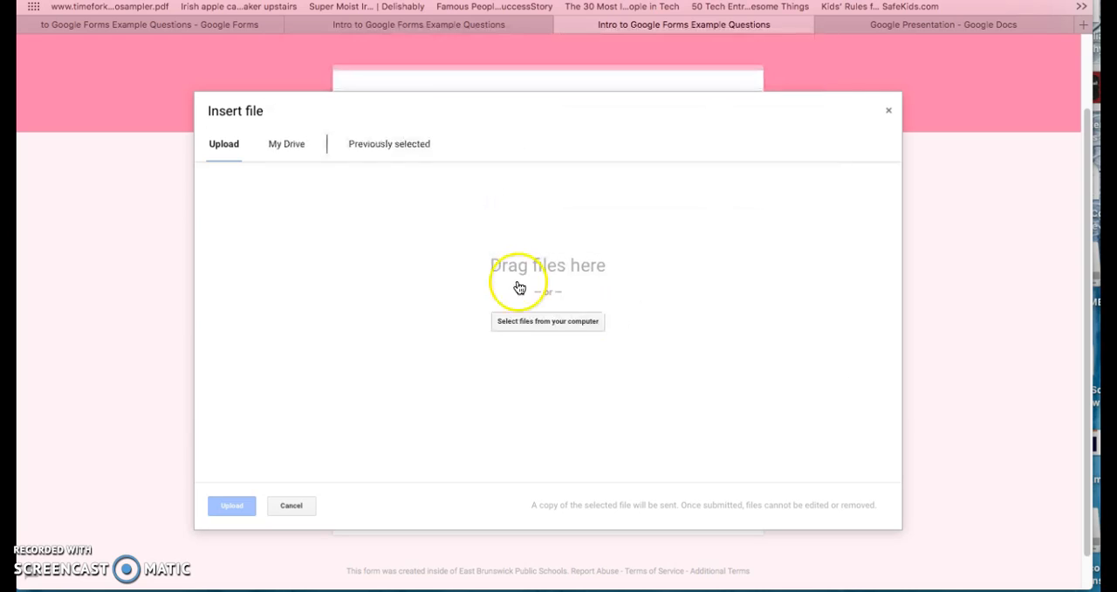
{"action": "left_click", "coordinate": [286, 144]}
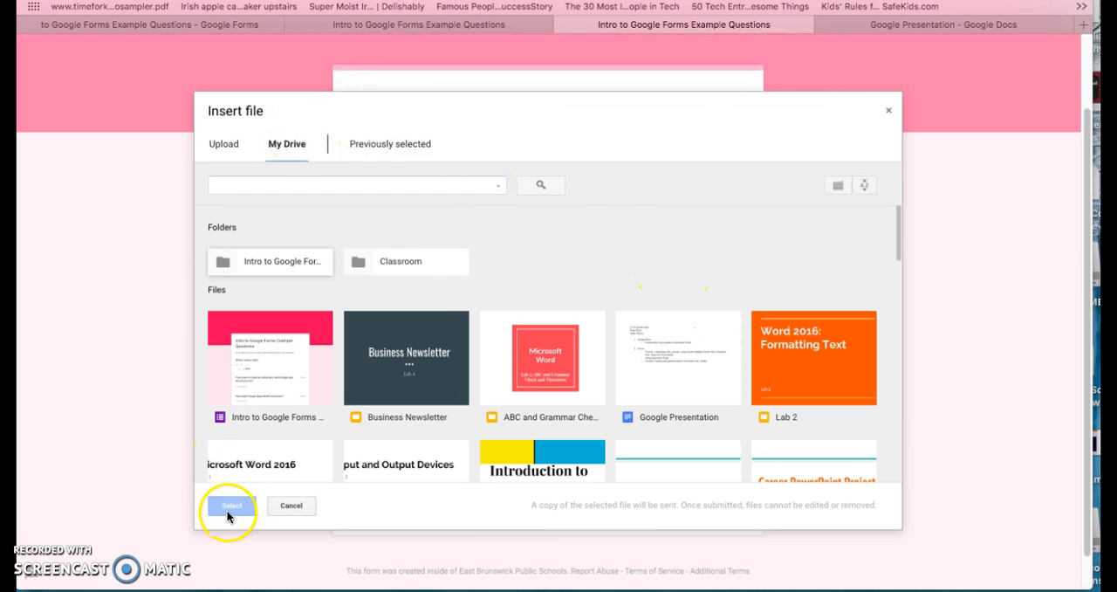
{"action": "left_click", "coordinate": [289, 505]}
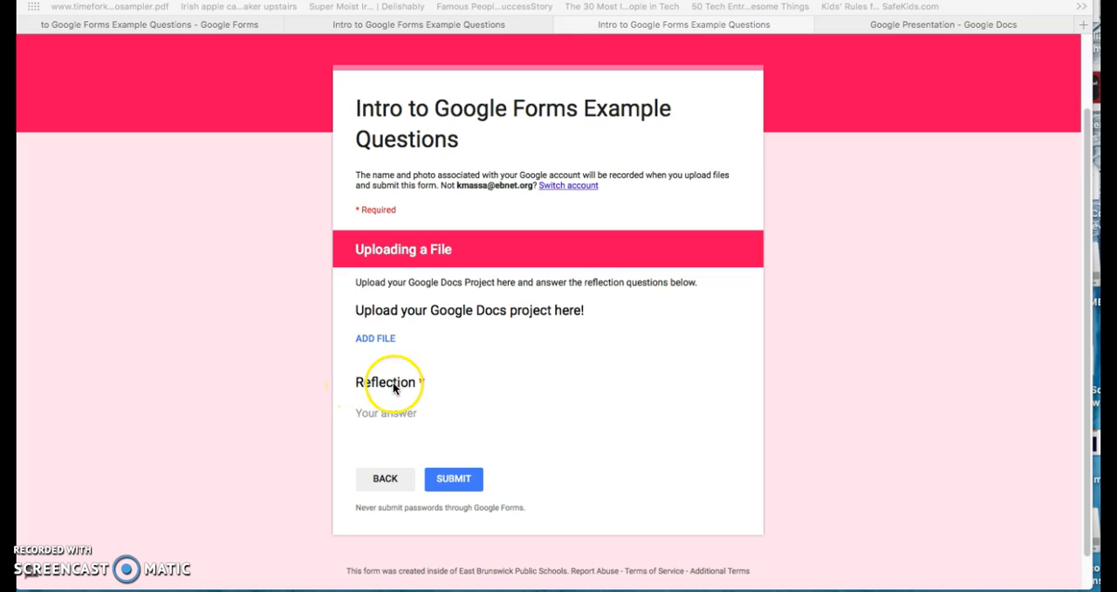
{"action": "left_click", "coordinate": [381, 420]}
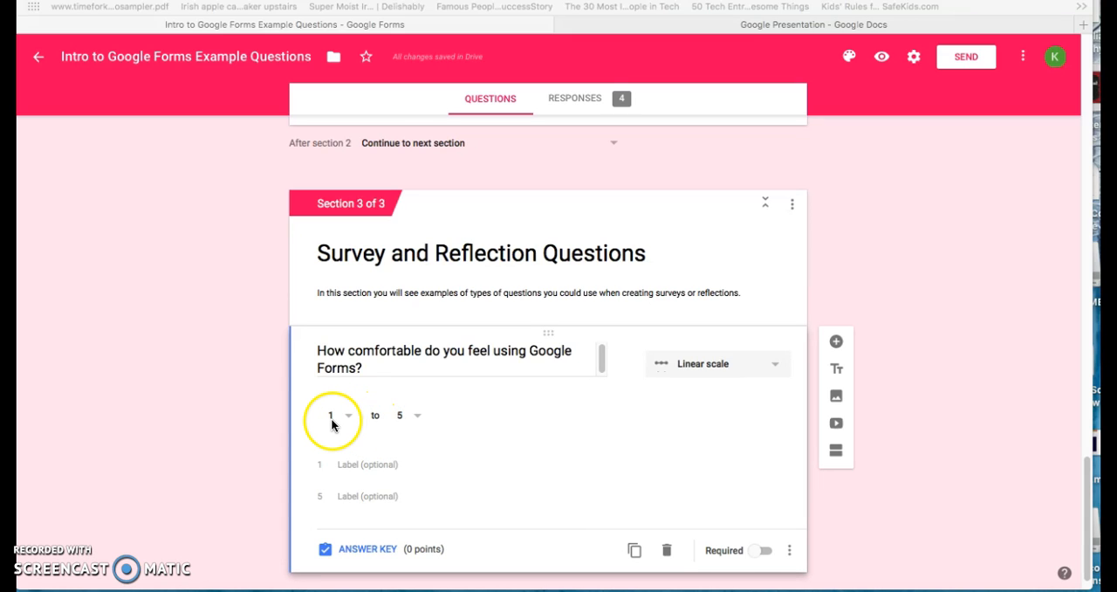
- Set the upper end of the linear scale to 5 for the question about comfort using Google Forms
{"action": "left_click", "coordinate": [417, 415]}
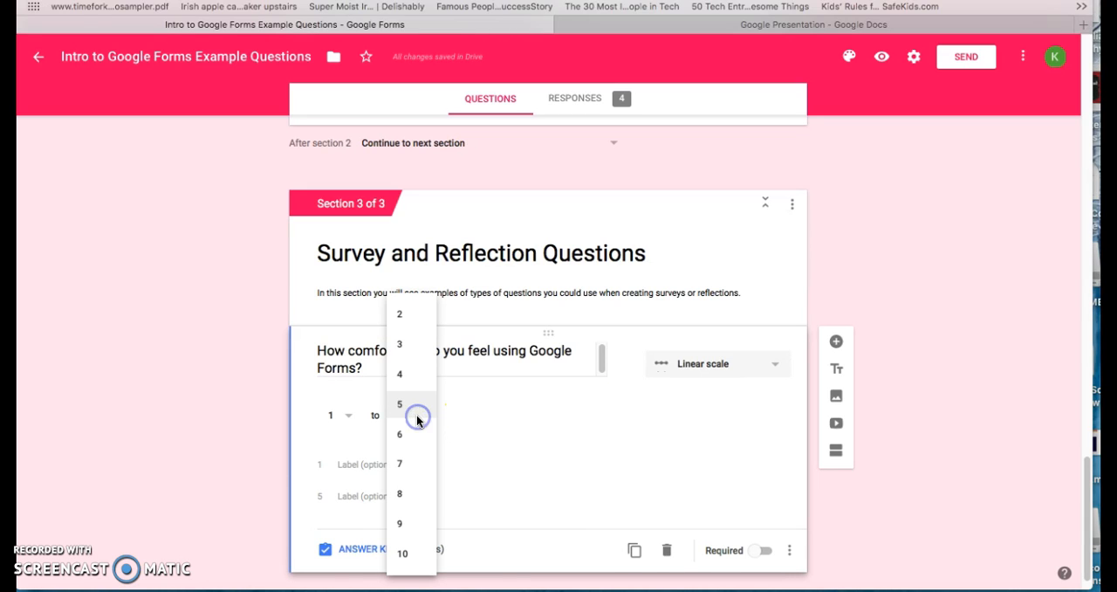
{"action": "left_click", "coordinate": [397, 412]}
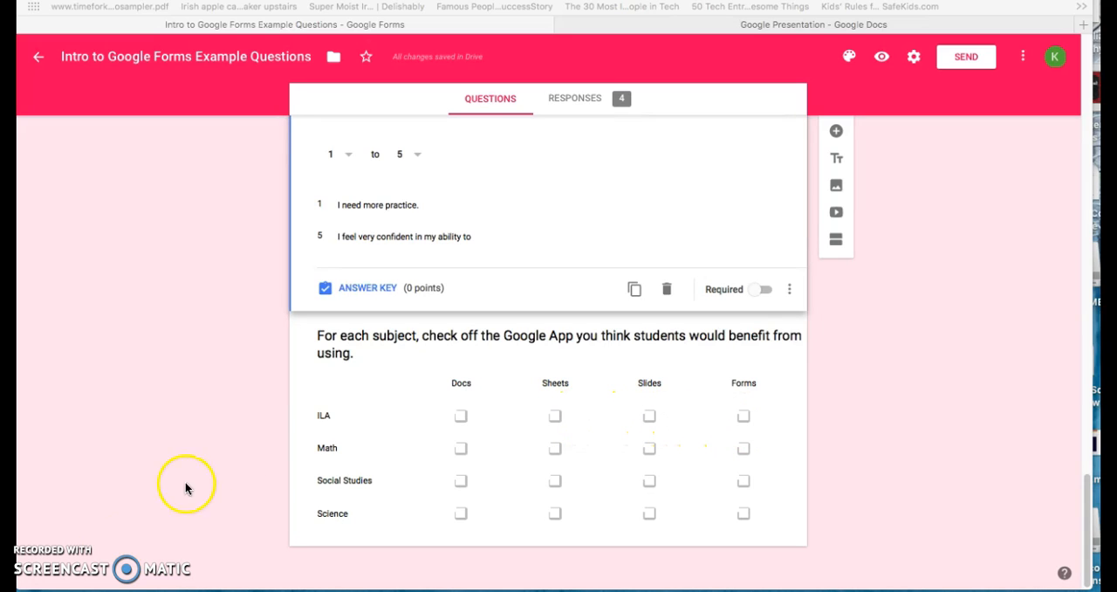
- Start inserting an image into the bar graph multiple choice grid question, review the snapshot, URL, Google Drive and upload sources, and choose image search
{"action": "scroll", "coordinate": [548, 349], "scroll_direction": "down", "scroll_amount": 5}
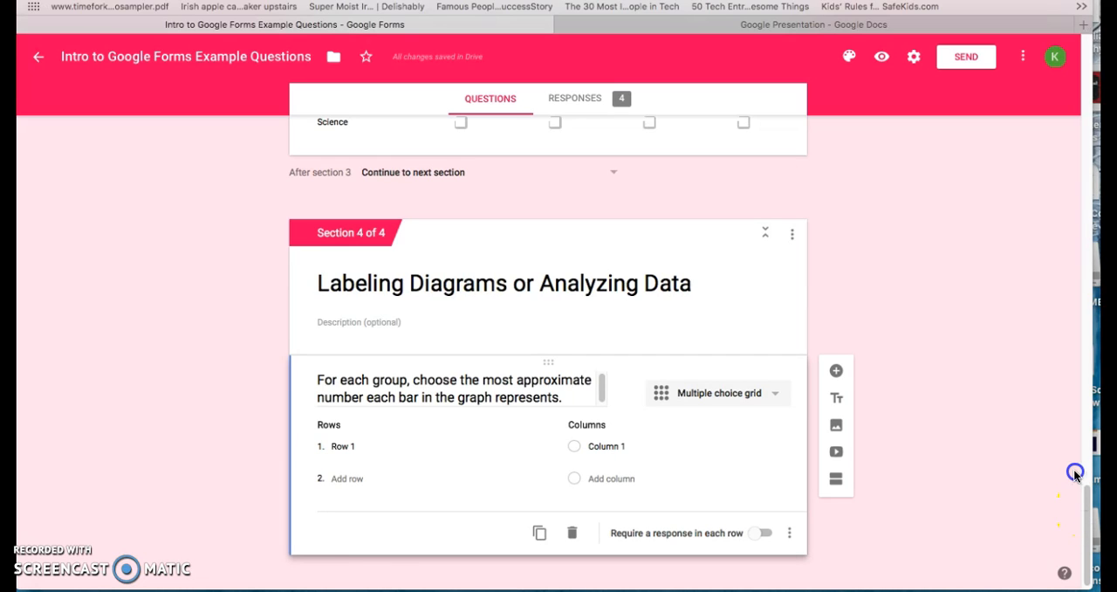
{"action": "left_click_drag", "start_coordinate": [1088, 509], "coordinate": [1078, 465]}
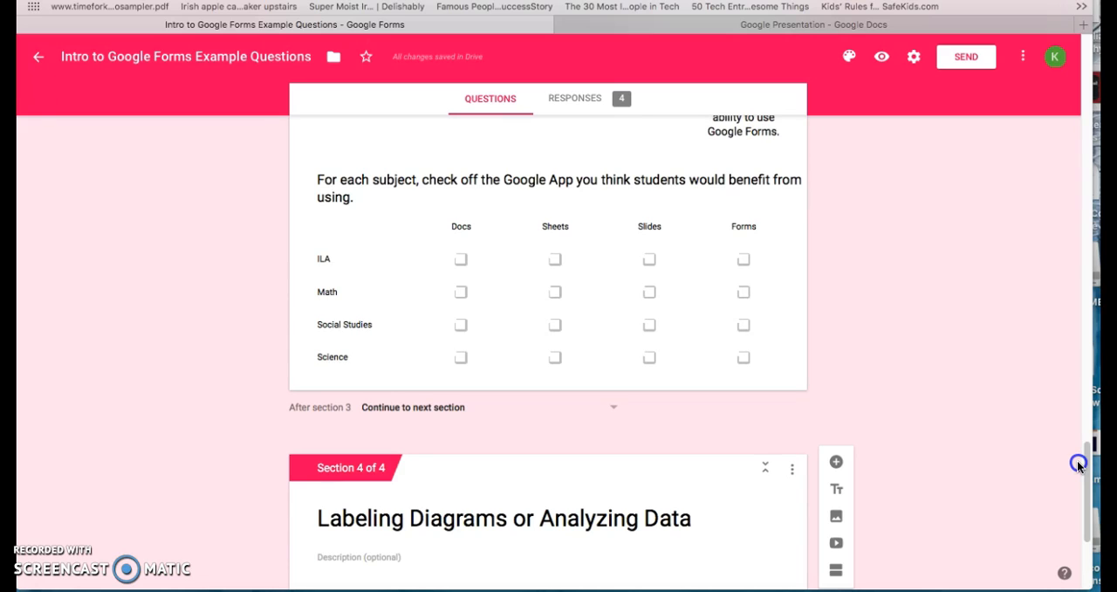
{"action": "left_click_drag", "start_coordinate": [1079, 465], "coordinate": [1080, 524]}
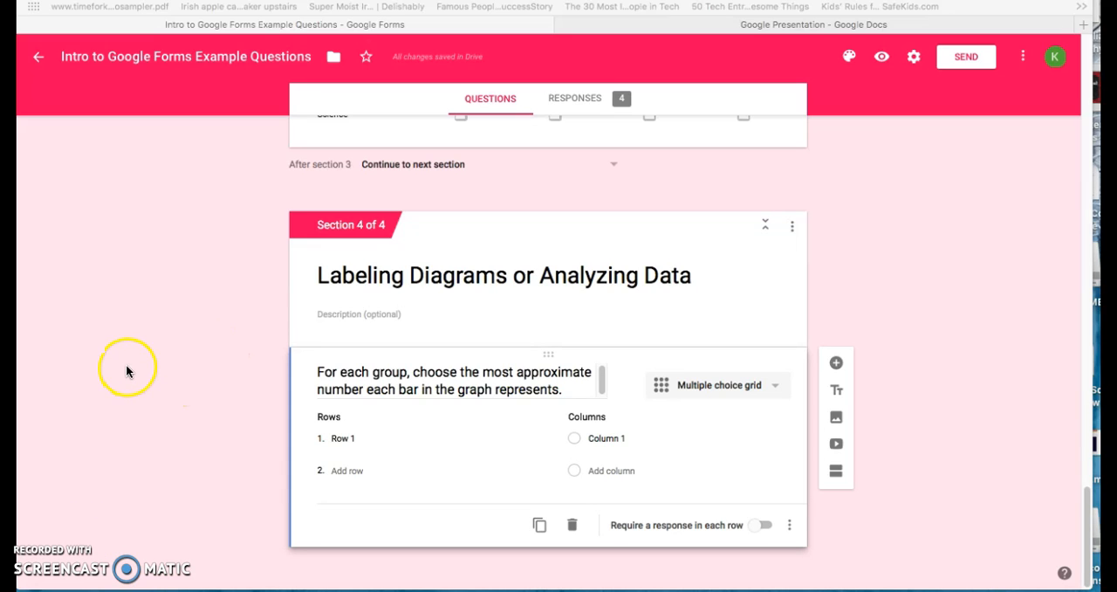
{"action": "left_click", "coordinate": [622, 386]}
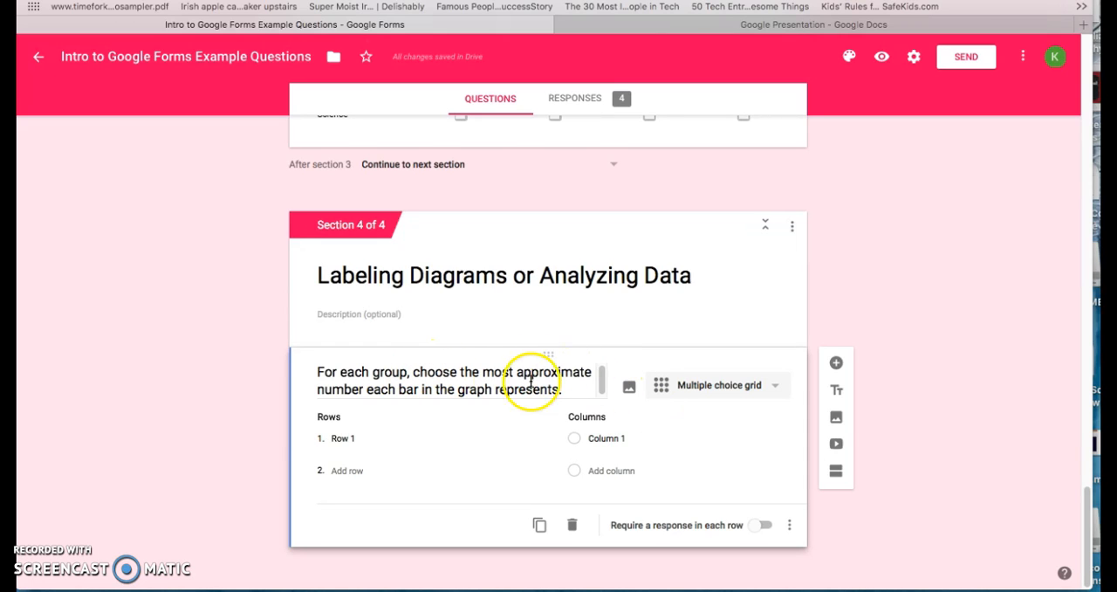
{"action": "left_click", "coordinate": [634, 394]}
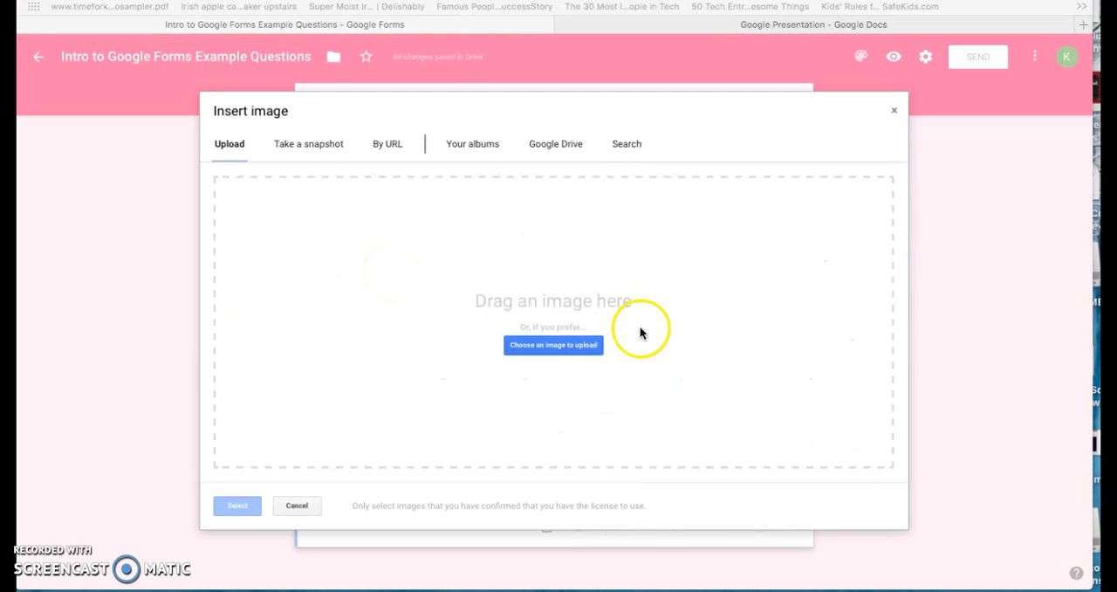
{"action": "left_click", "coordinate": [309, 144]}
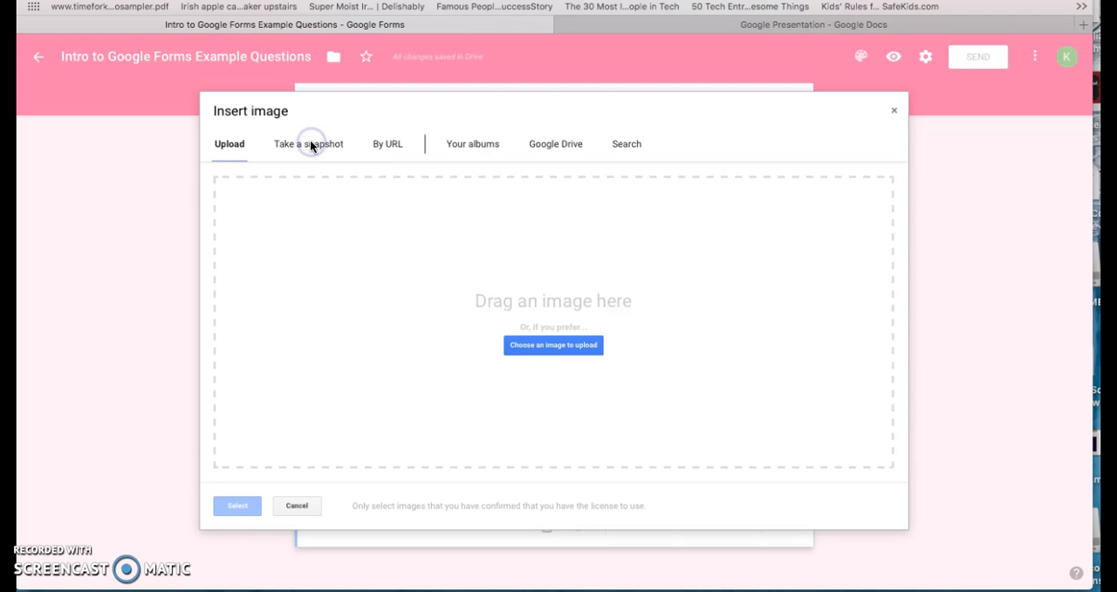
{"action": "left_click", "coordinate": [386, 149]}
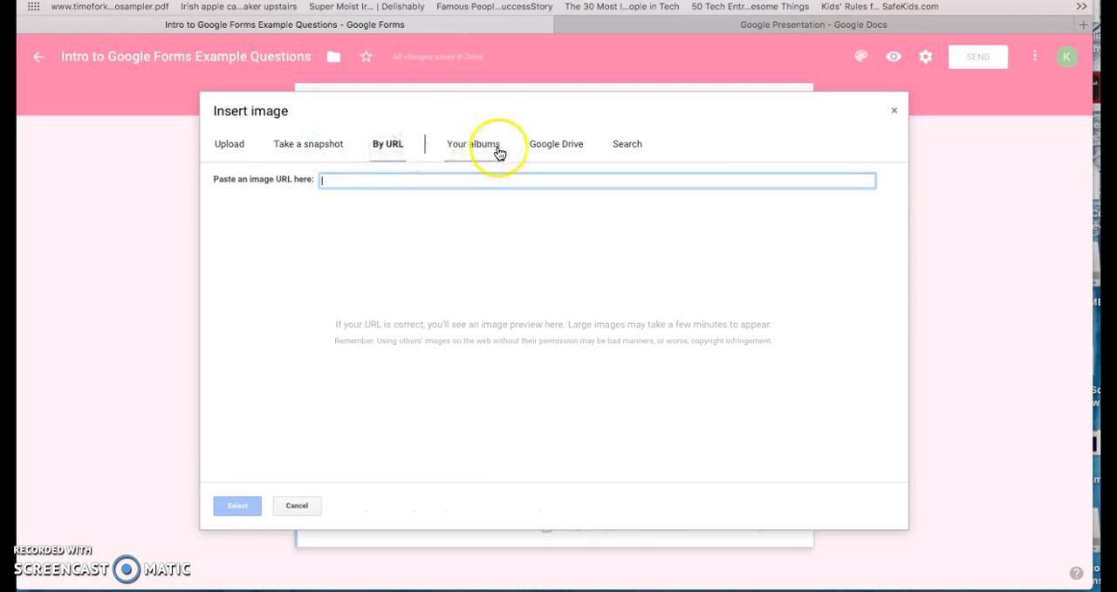
{"action": "left_click", "coordinate": [542, 149]}
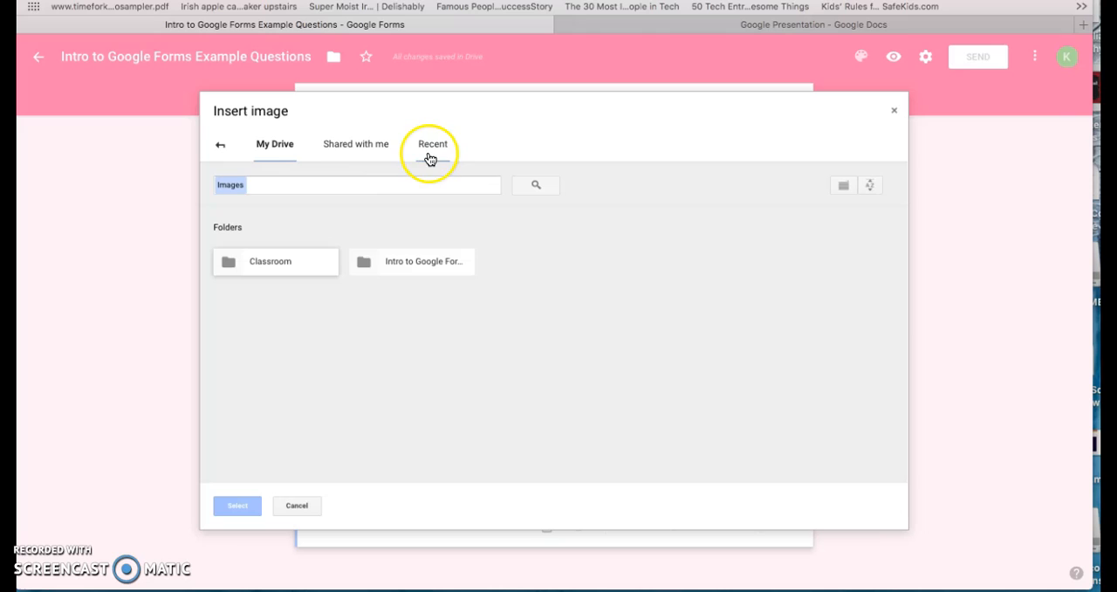
{"action": "left_click", "coordinate": [220, 145]}
{"action": "left_click", "coordinate": [625, 147]}
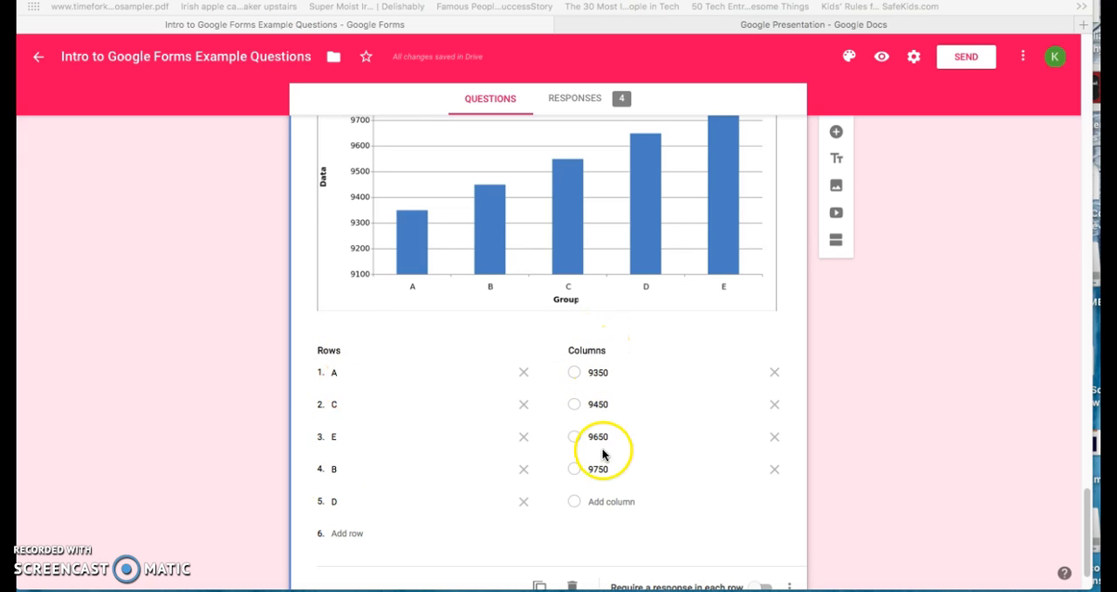
{"action": "left_click", "coordinate": [1087, 528]}
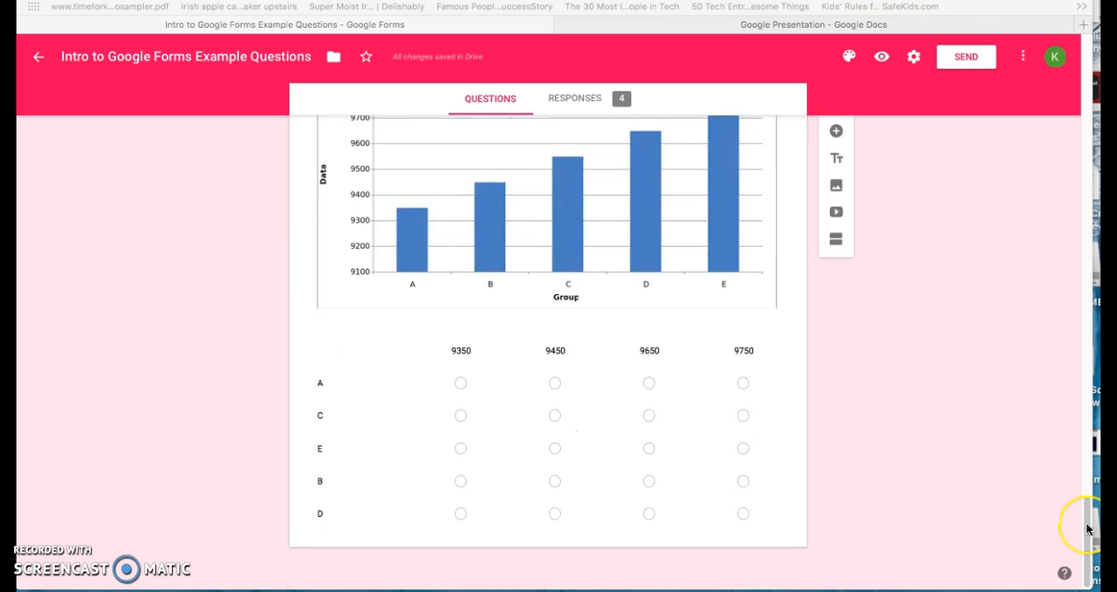
{"action": "left_click", "coordinate": [1088, 527]}
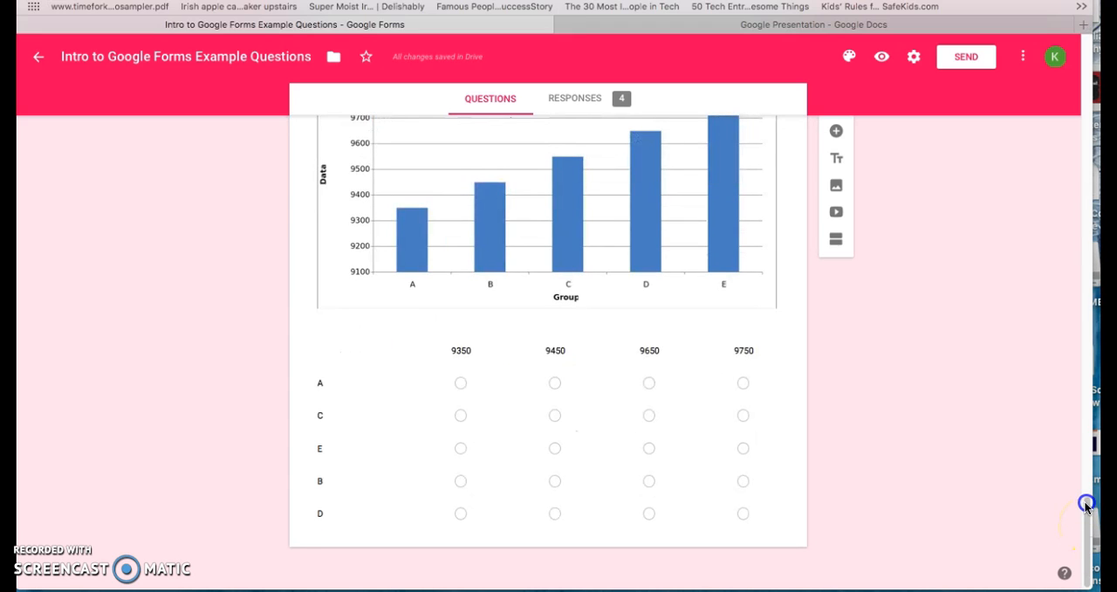
{"action": "mouse_move", "coordinate": [1085, 495]}
{"action": "left_mouse_down"}
{"action": "mouse_move", "coordinate": [1079, 456]}
{"action": "mouse_move", "coordinate": [1074, 509]}
{"action": "left_mouse_up"}
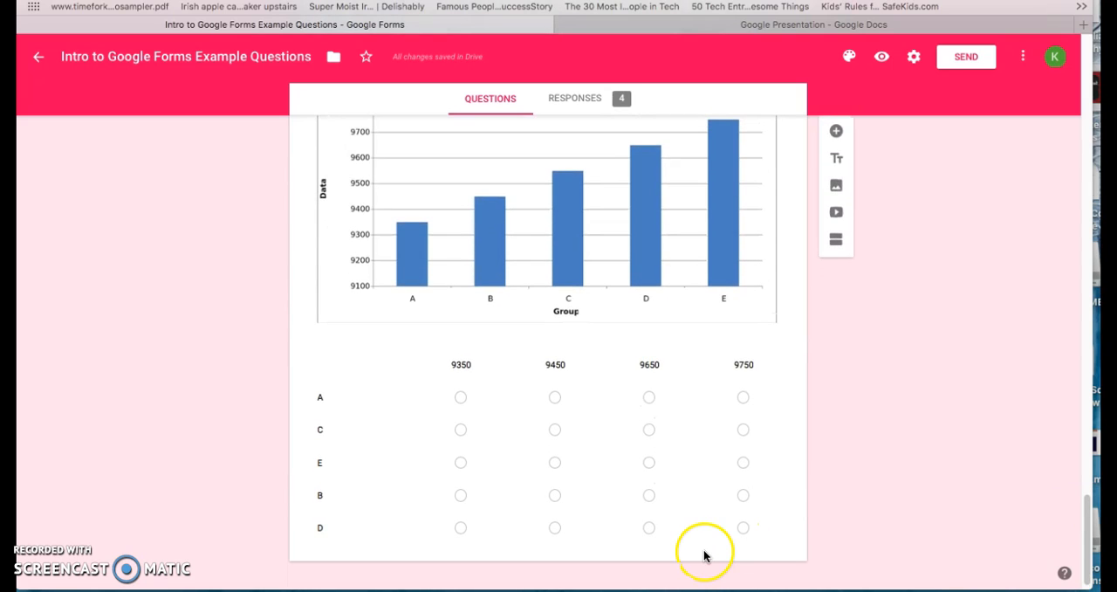